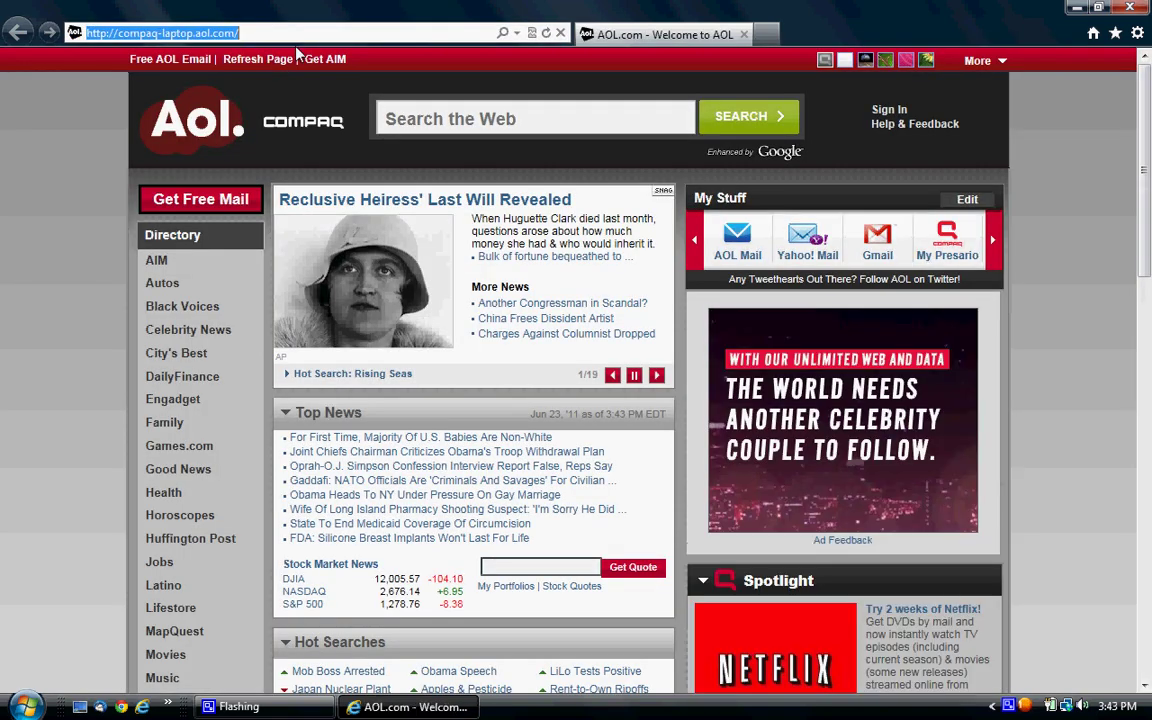
pyautogui.press('BackSpace')
pyautogui.write('www')
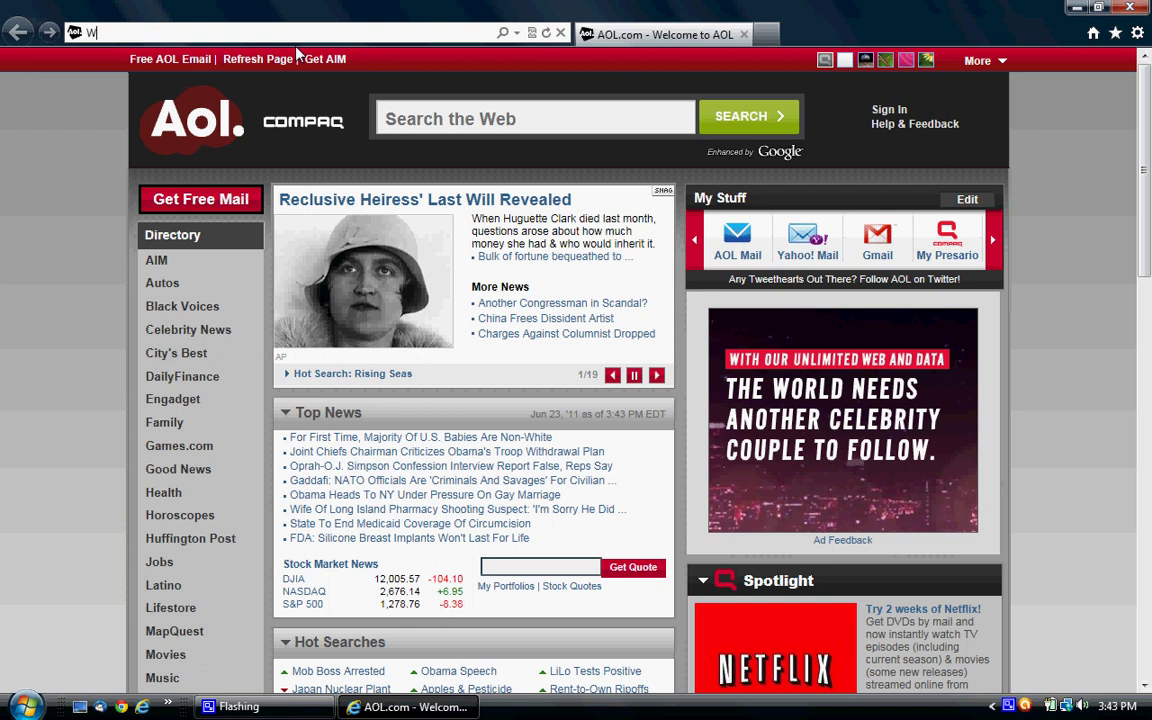
pyautogui.write('.SCT')
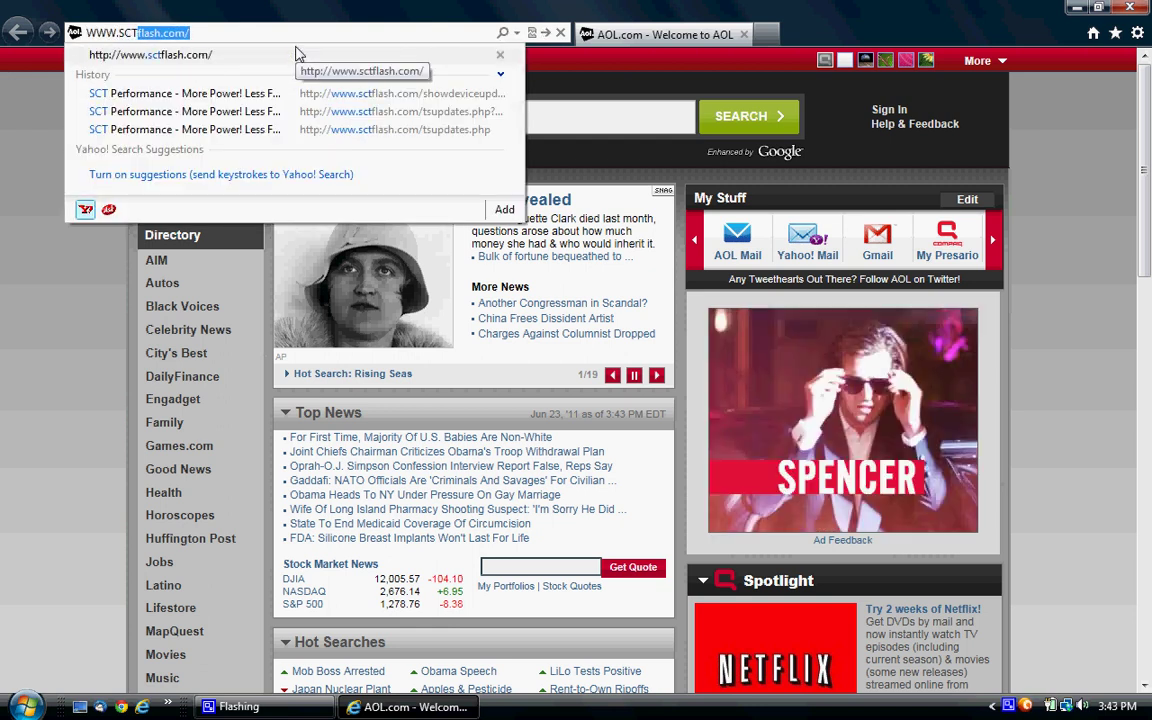
pyautogui.write('FLASH.COM')
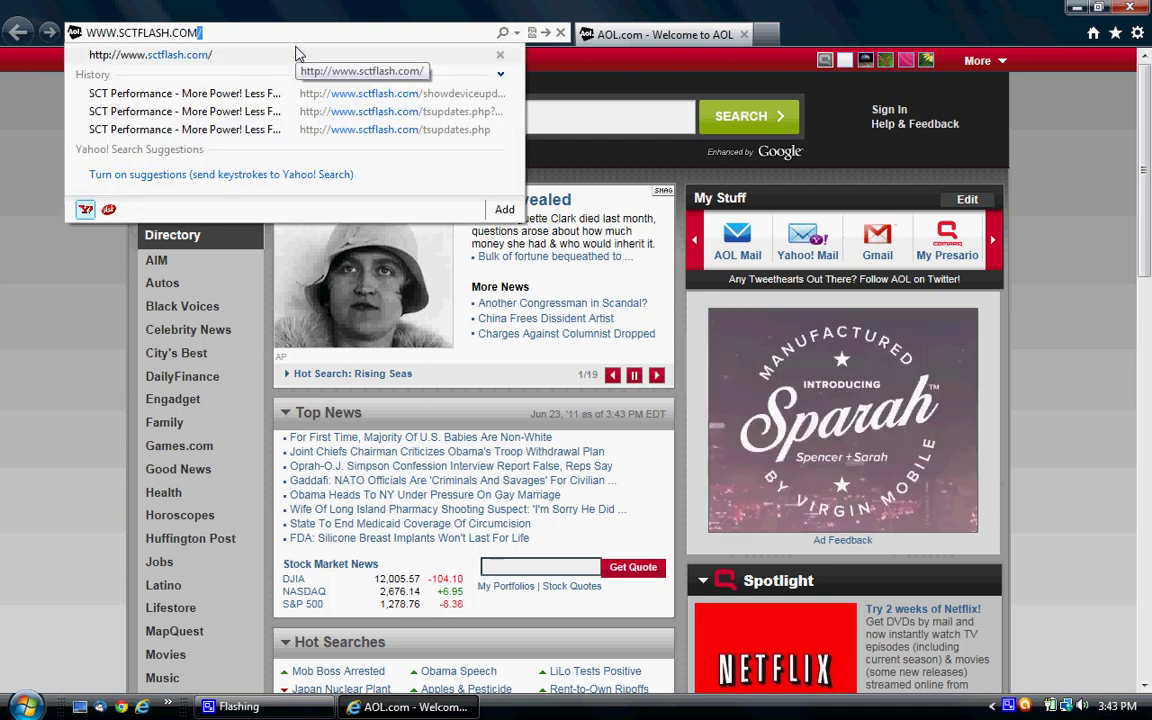
pyautogui.press('Return')
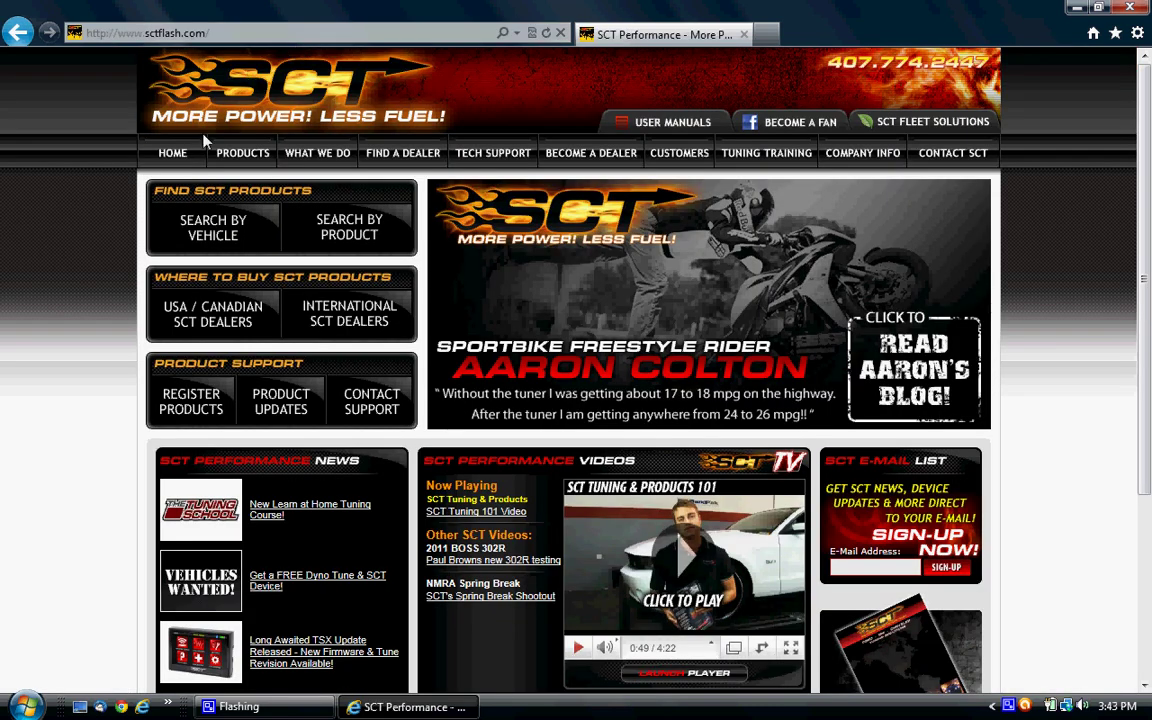
# Open TECH SUPPORT and list the General Motors programmers under Device Updates & Downloads.
pyautogui.click(492, 156)
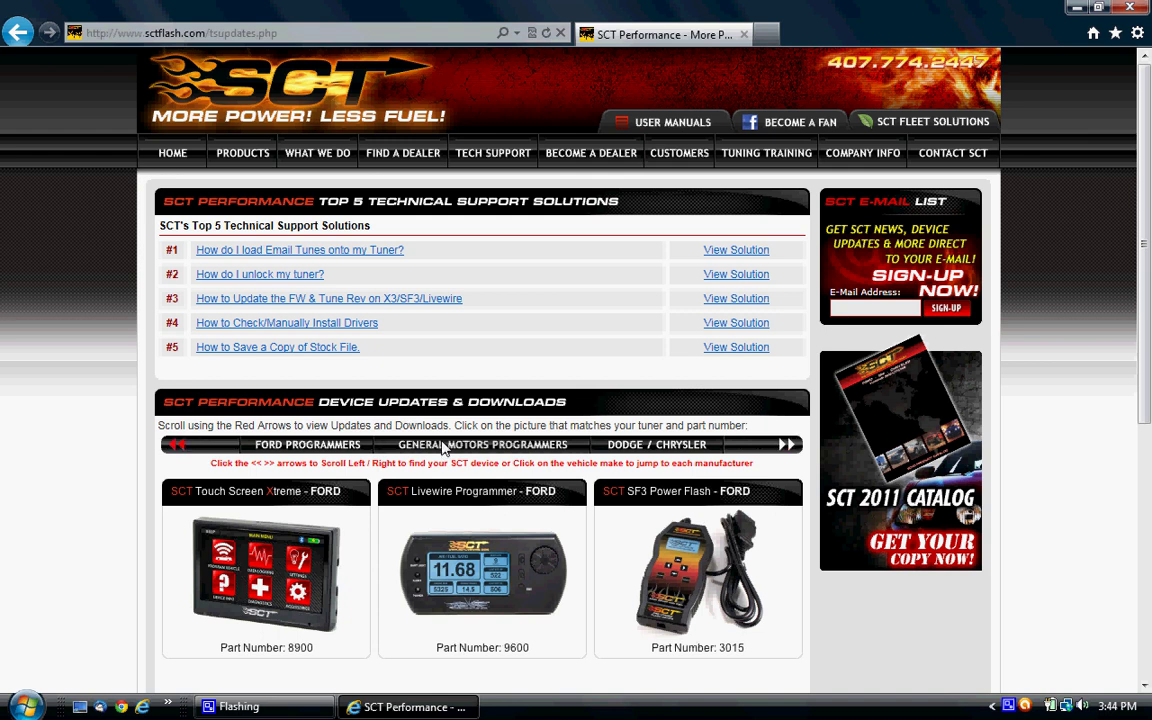
pyautogui.click(480, 449)
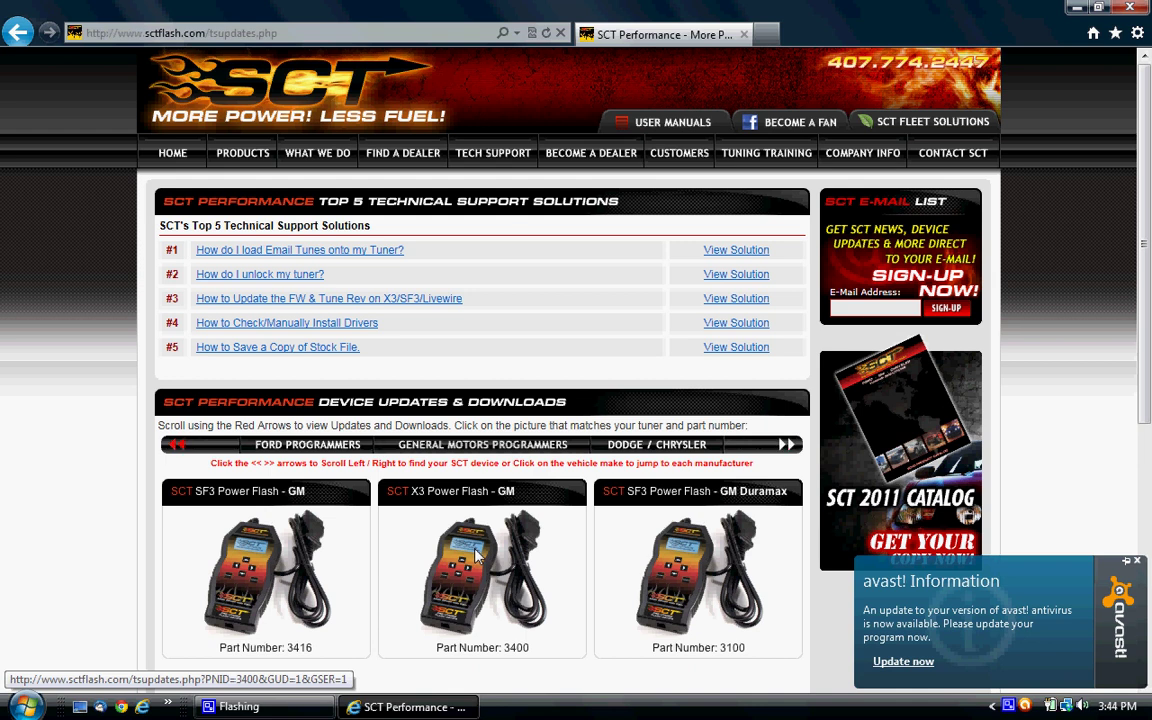
# Open the X3 Power Flash GM update page and submit the device's serial number.
pyautogui.click(476, 553)
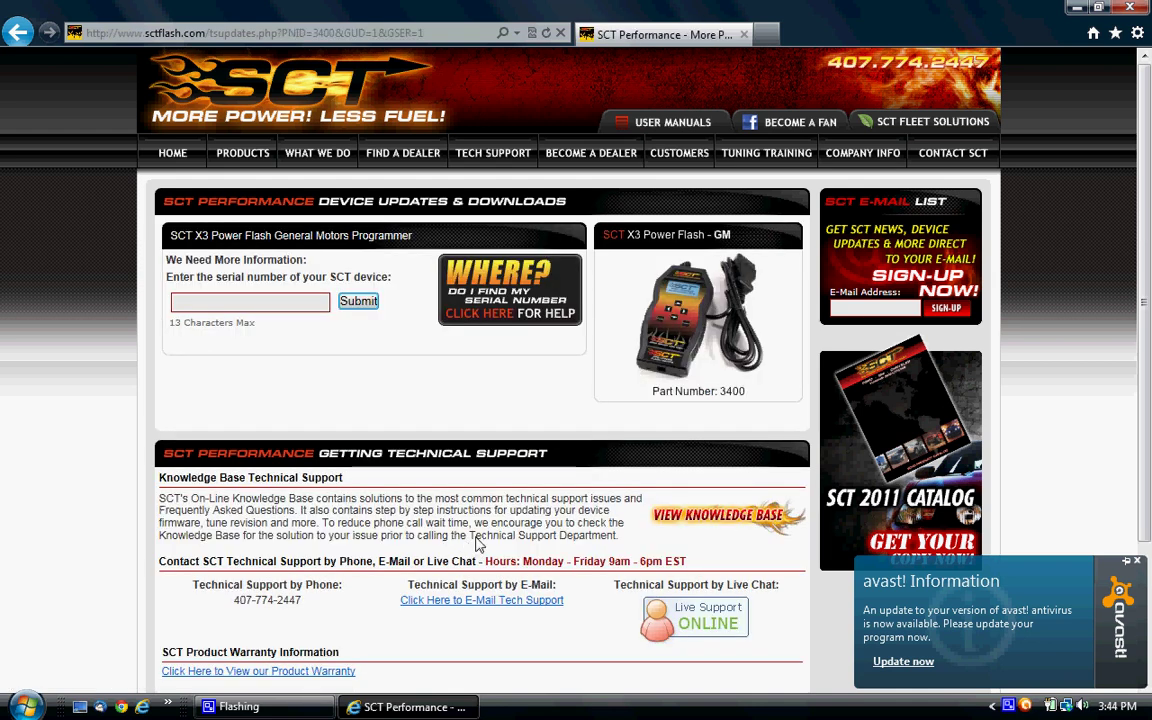
pyautogui.click(280, 304)
pyautogui.write('XP0308111')
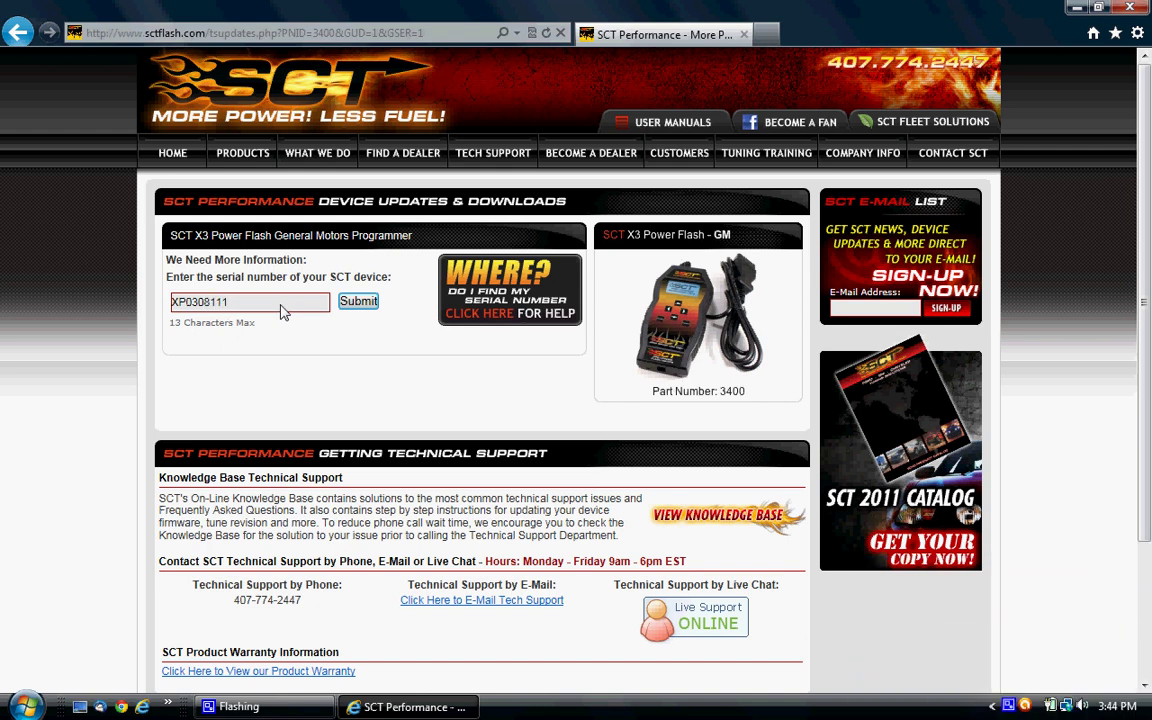
pyautogui.write('33D4')
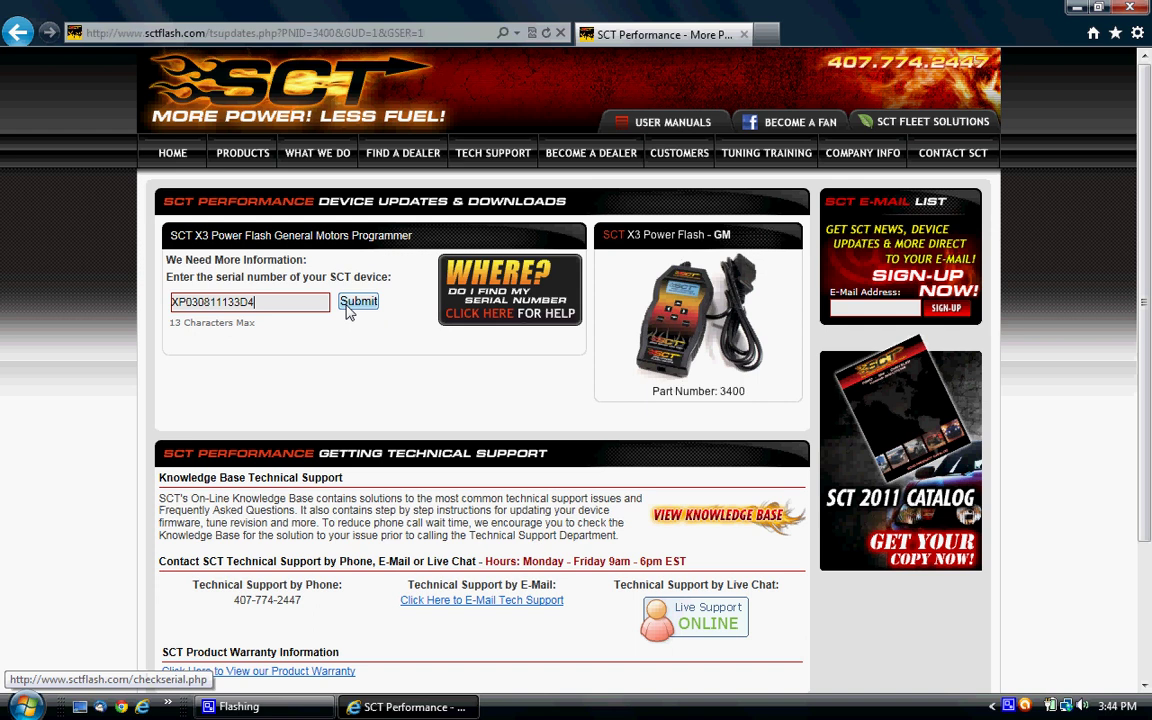
pyautogui.click(346, 305)
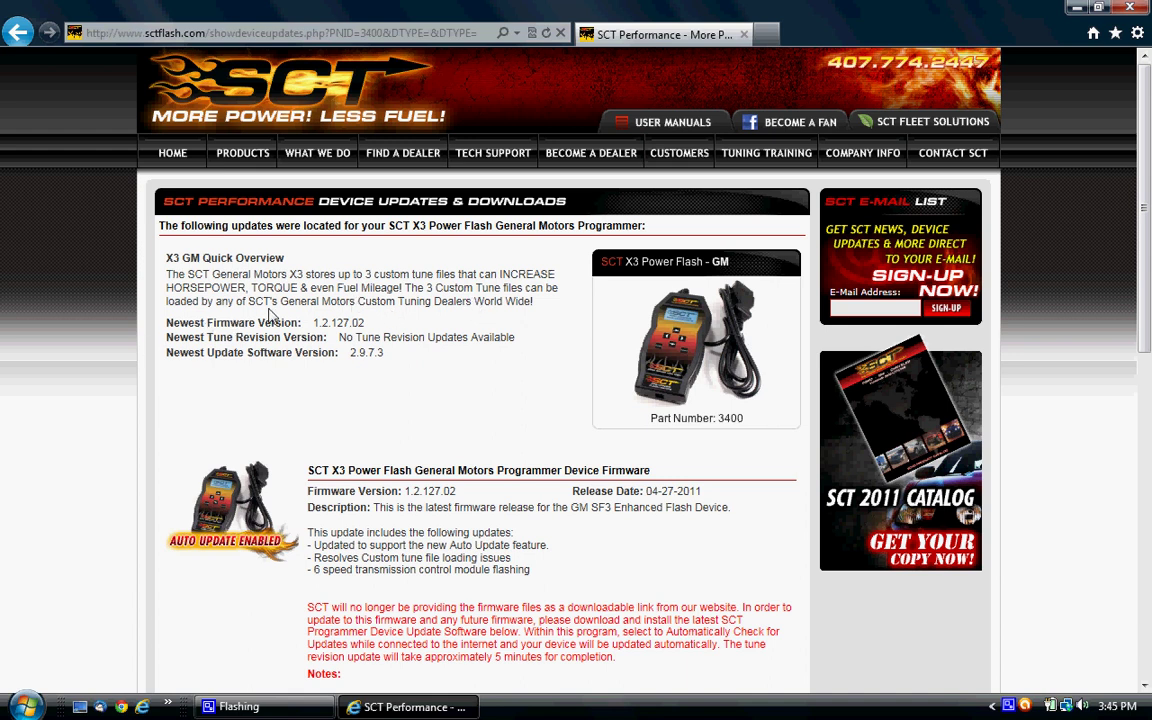
# Scroll down to the Live Link Data Logging Software 6.4.0.0 download.
pyautogui.scroll(-8, 289, 300)
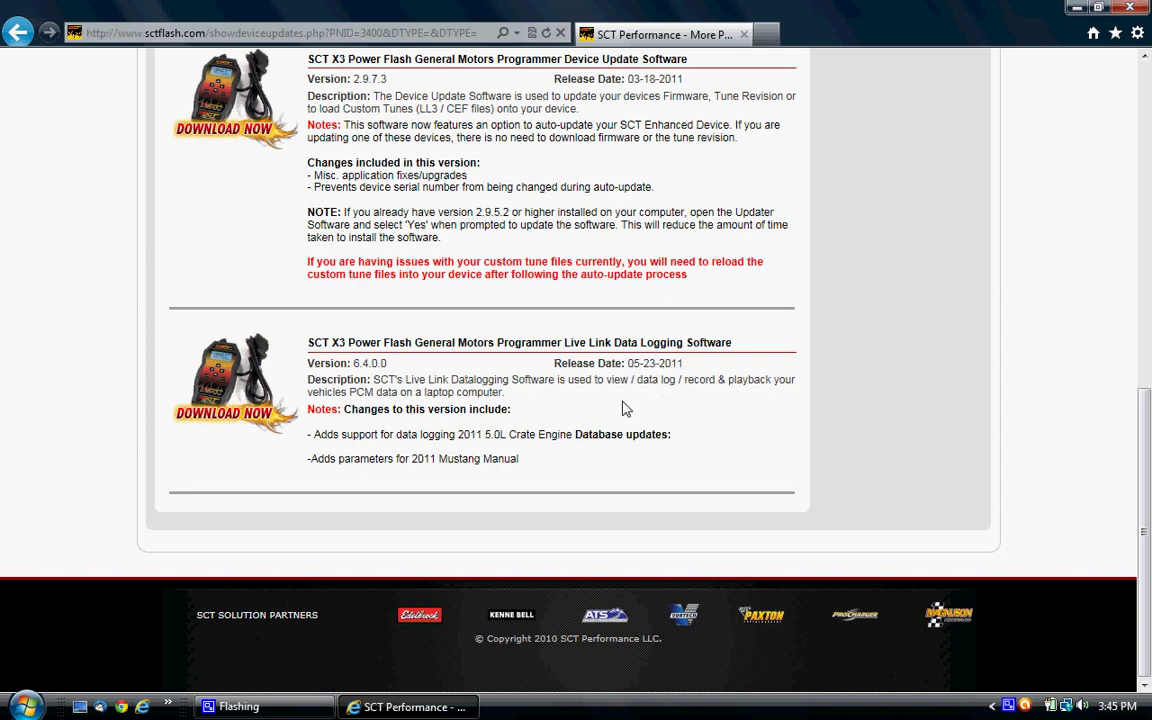
# Download LiveLink.exe and run it to launch the setup wizard.
pyautogui.click(240, 395)
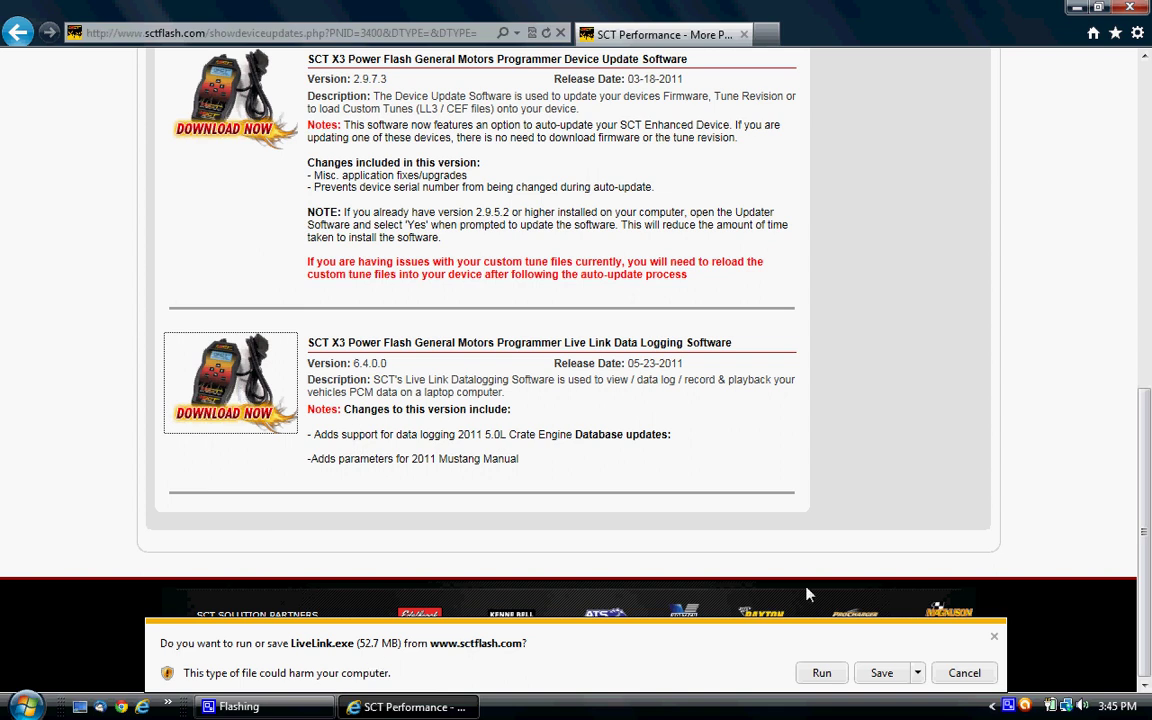
pyautogui.click(824, 676)
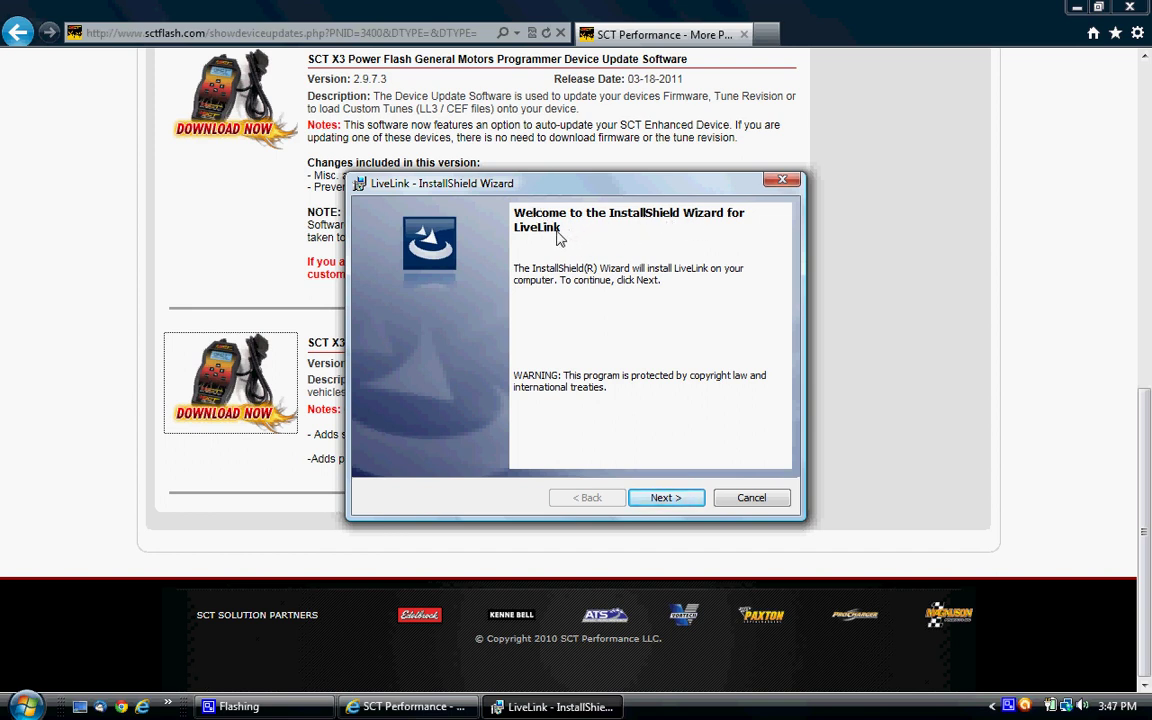
# Start the LiveLink installation from the Welcome and Ready to Install pages.
pyautogui.click(658, 503)
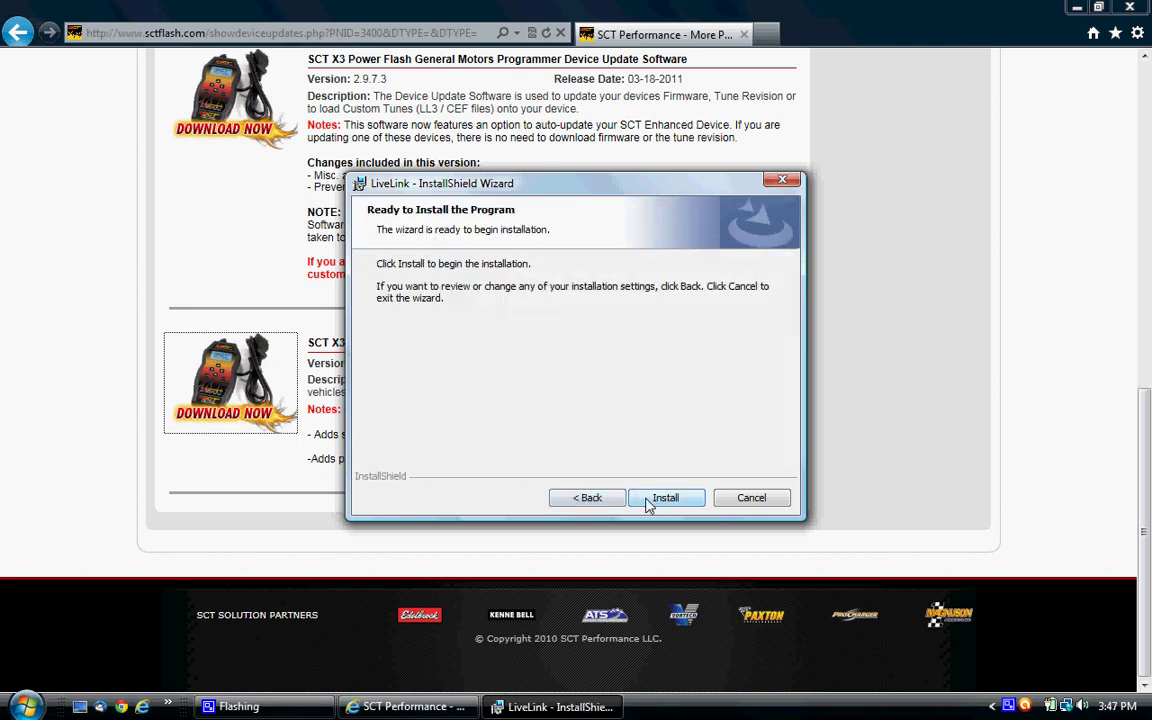
pyautogui.click(665, 498)
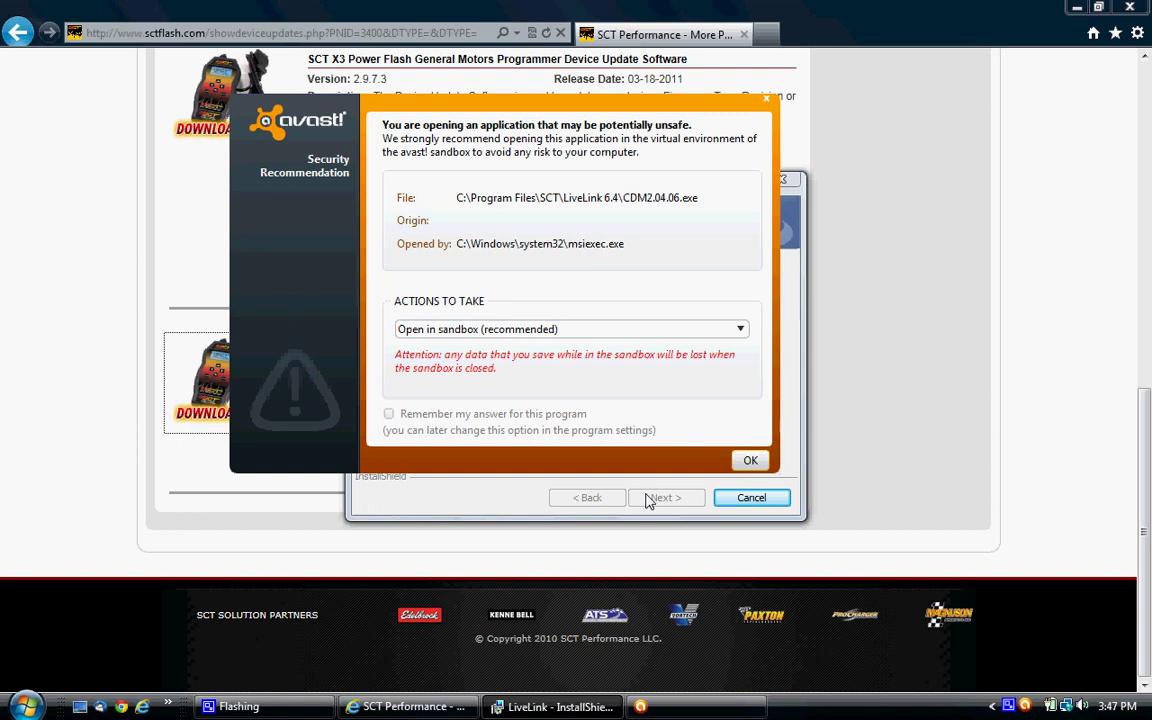
# Have avast! open CDM2.04.06.exe normally instead of in the sandbox.
pyautogui.click(641, 333)
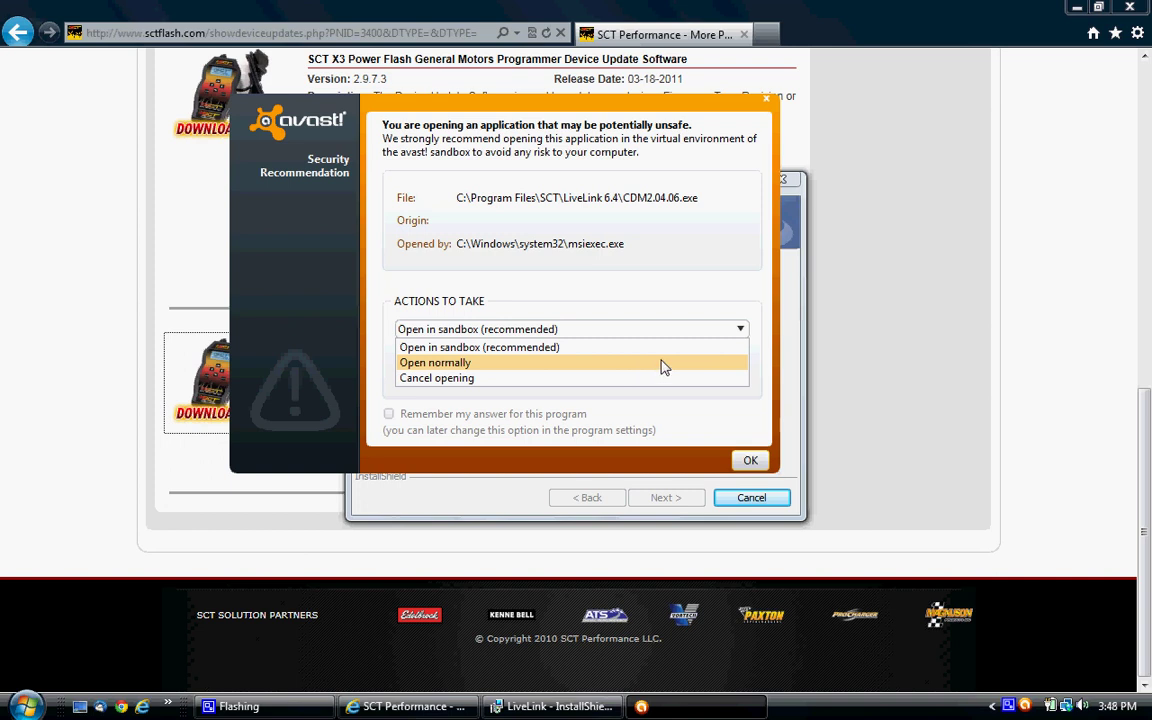
pyautogui.click(655, 368)
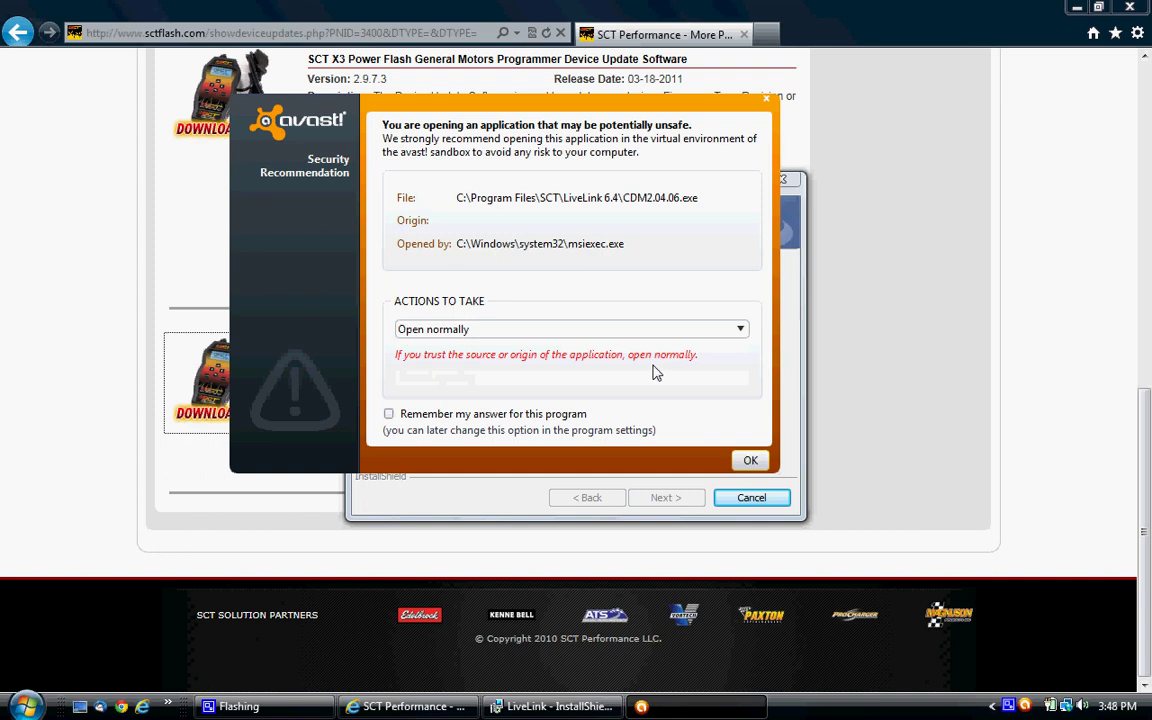
pyautogui.click(750, 461)
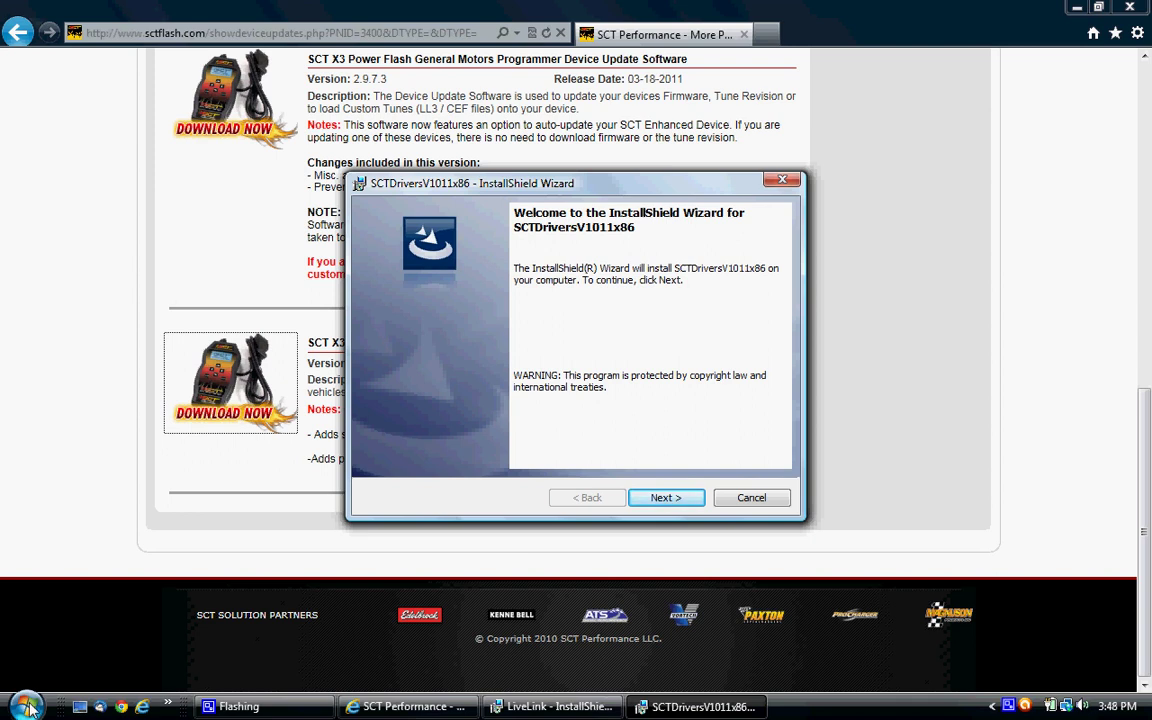
pyautogui.click(27, 708)
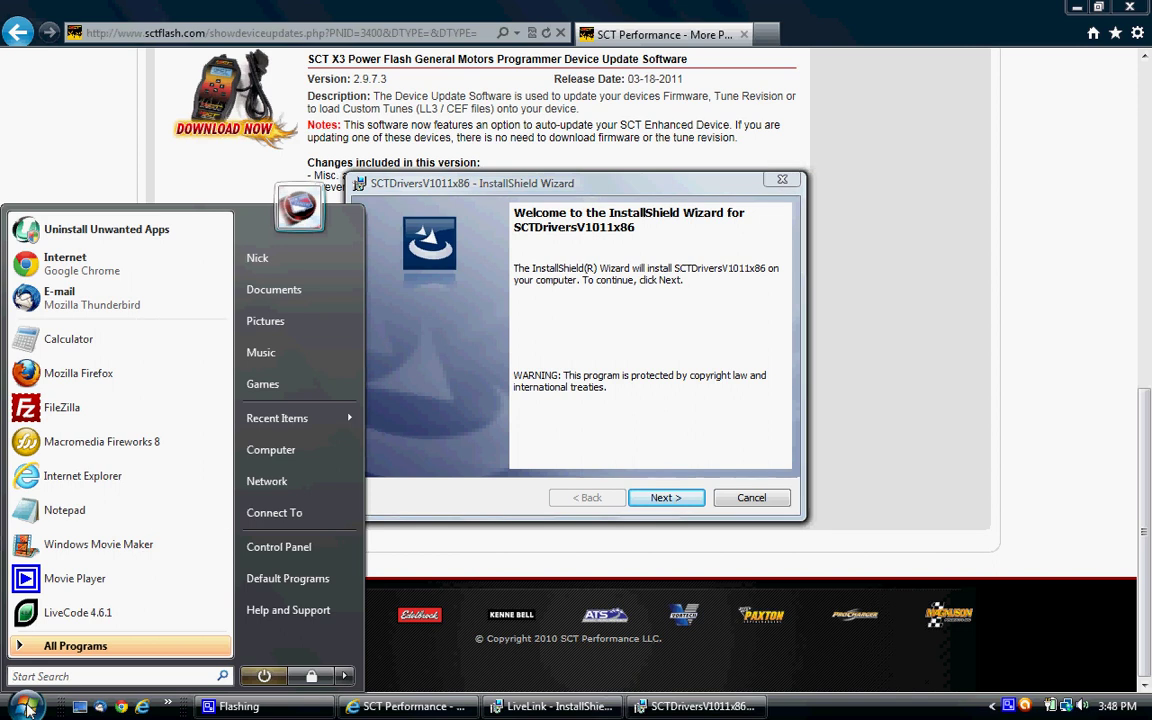
pyautogui.click(283, 558)
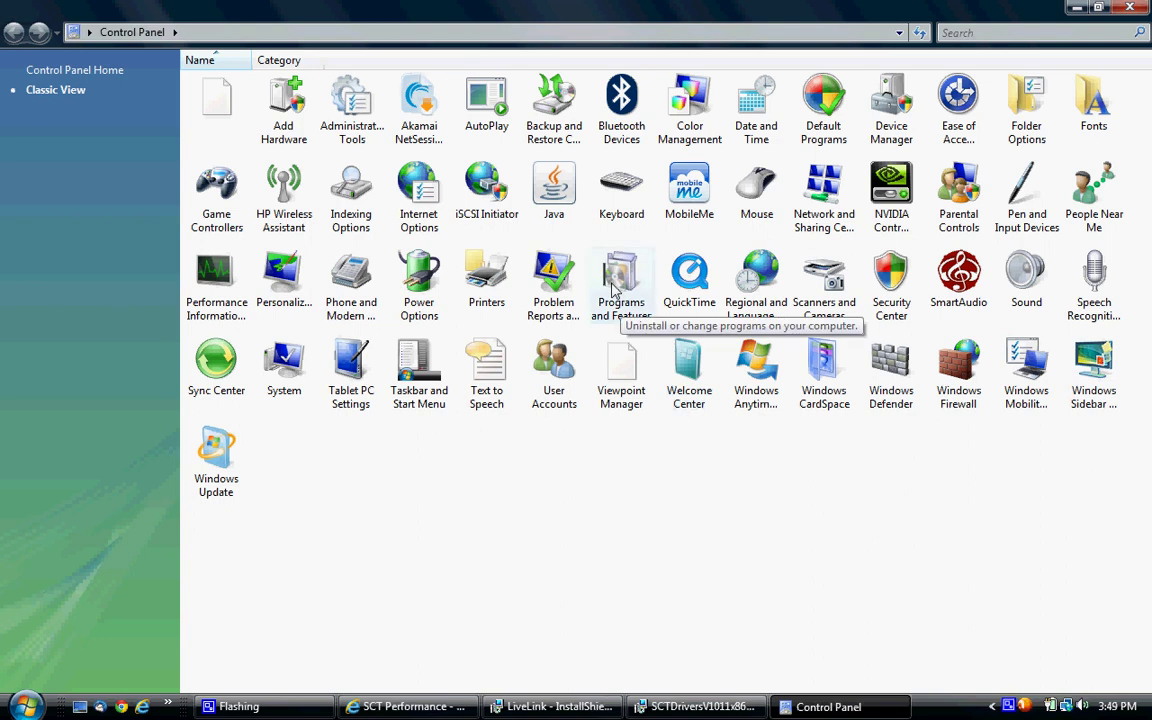
pyautogui.doubleClick(615, 290)
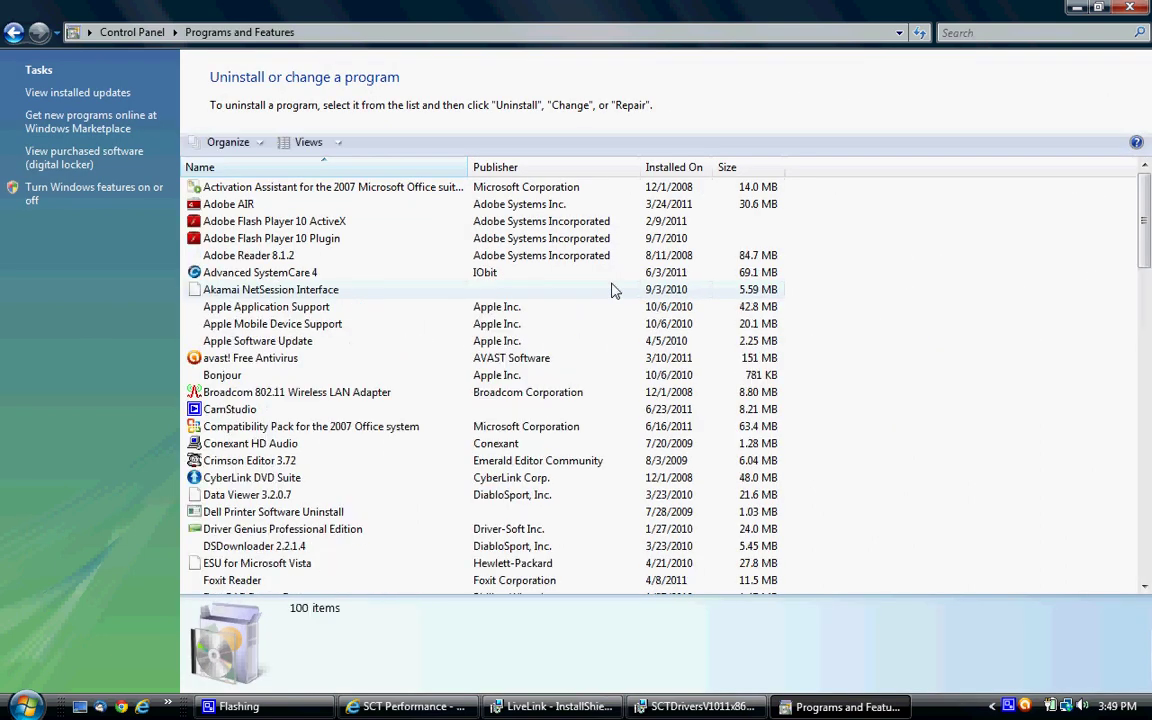
pyautogui.scroll(-6, 347, 329)
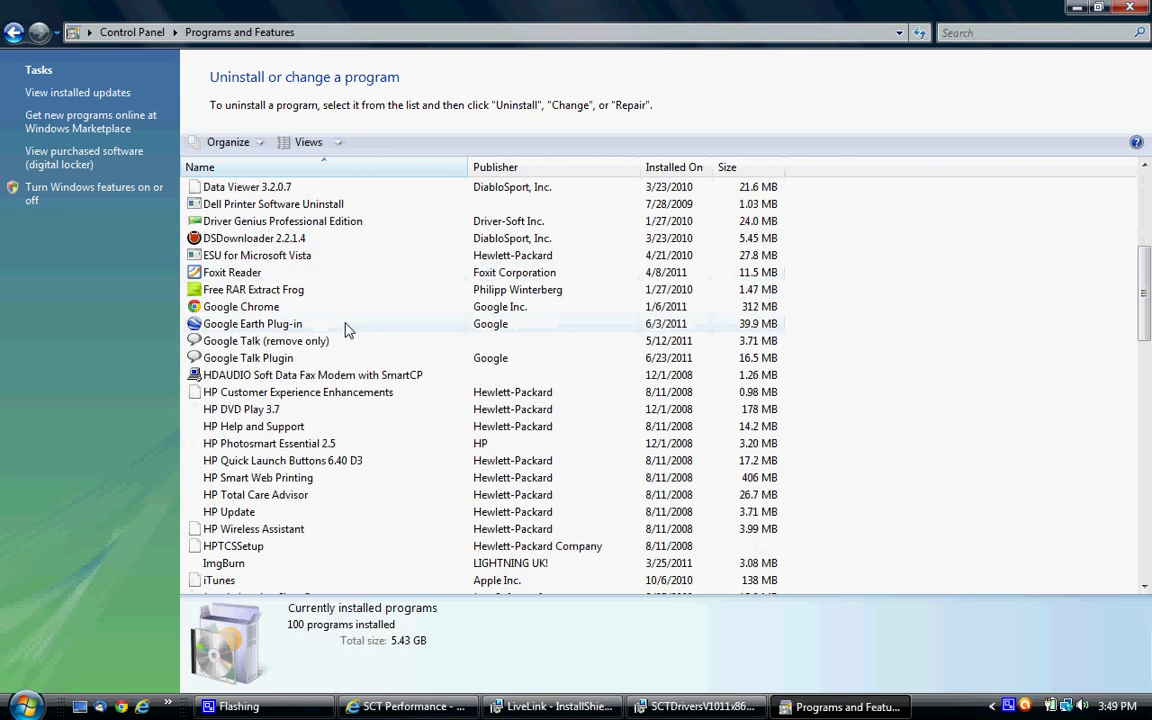
pyautogui.scroll(-3, 346, 330)
pyautogui.scroll(-13, 347, 329)
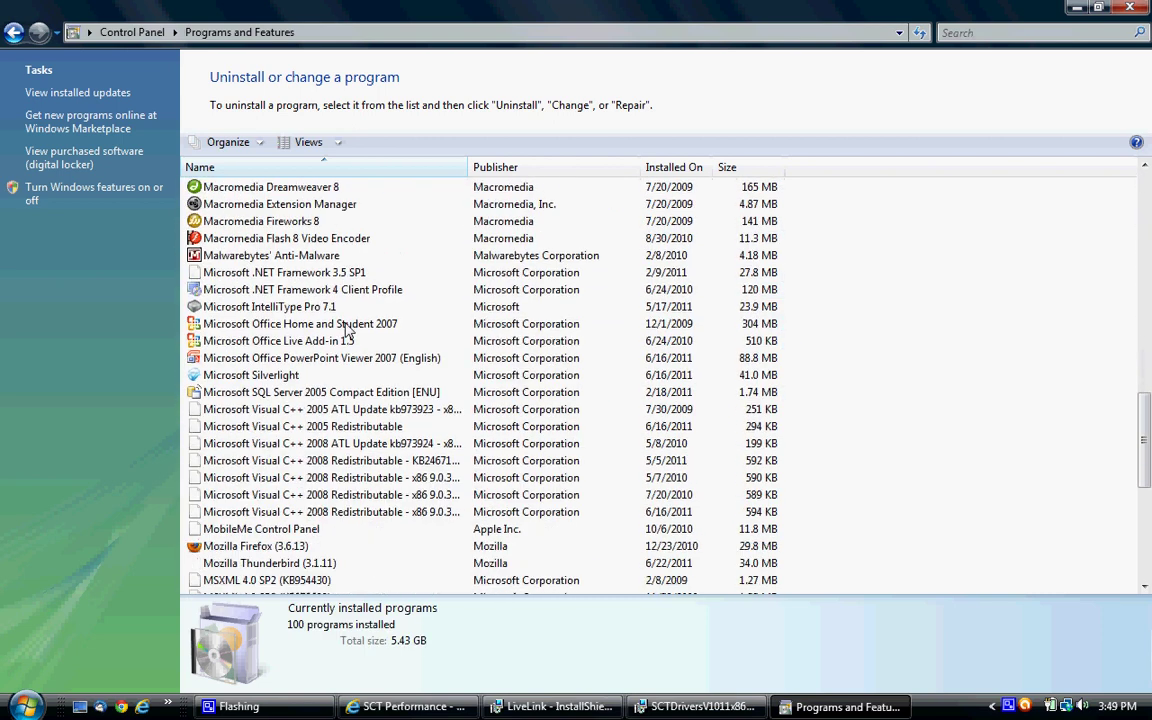
pyautogui.scroll(-3, 345, 328)
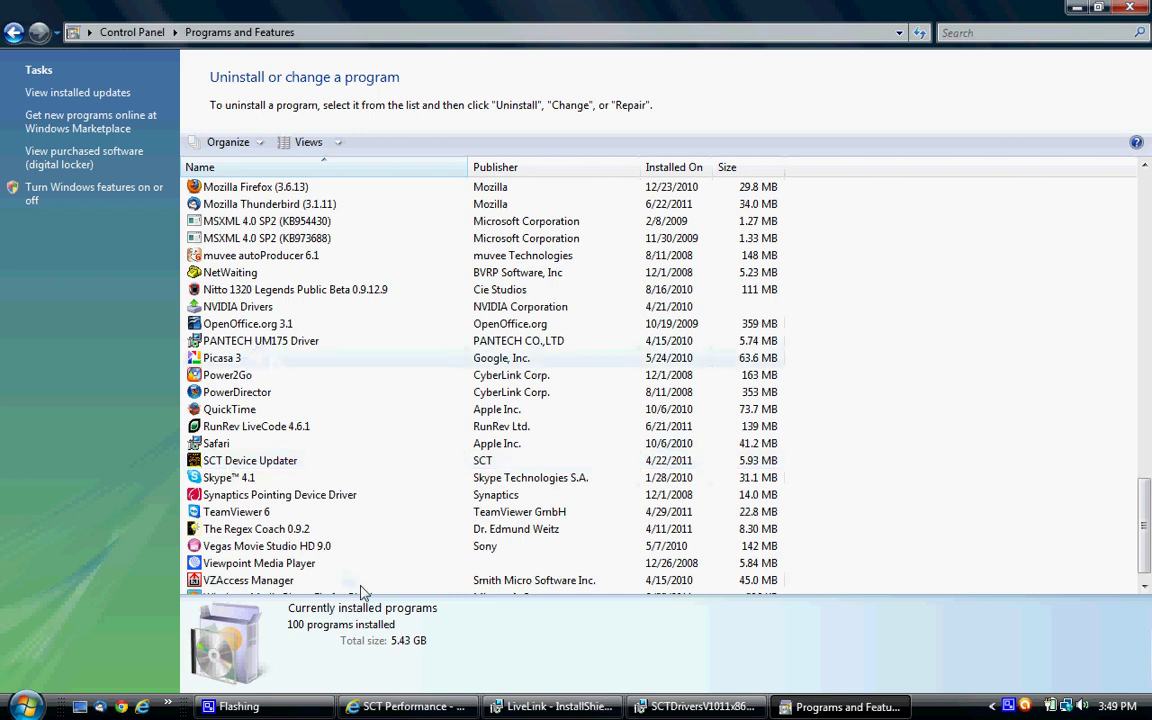
pyautogui.click(1130, 7)
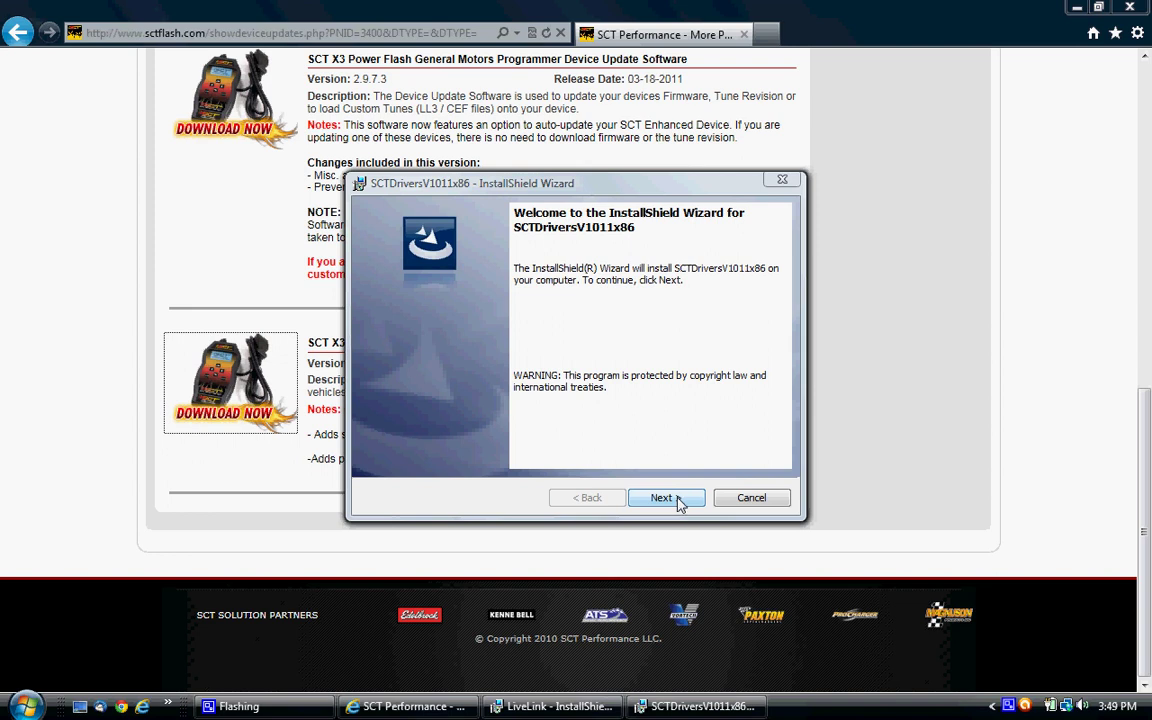
# Install SCTDriversV1011x86 through to the wizard's completion page.
pyautogui.click(664, 498)
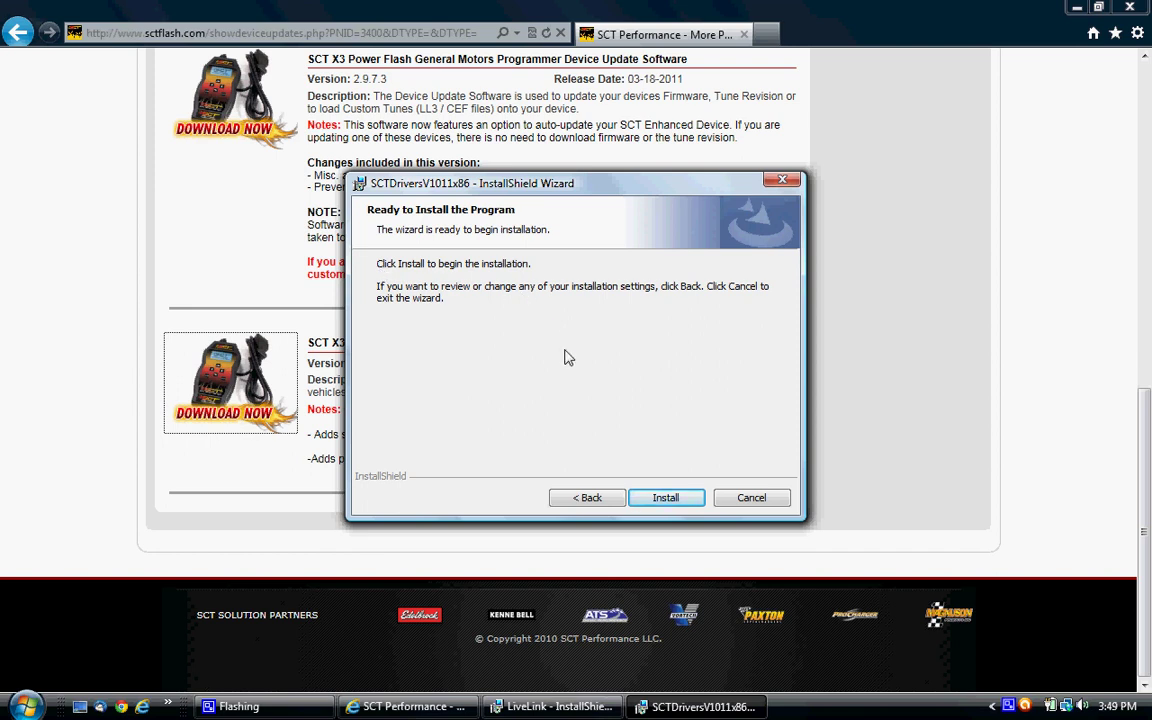
pyautogui.click(688, 502)
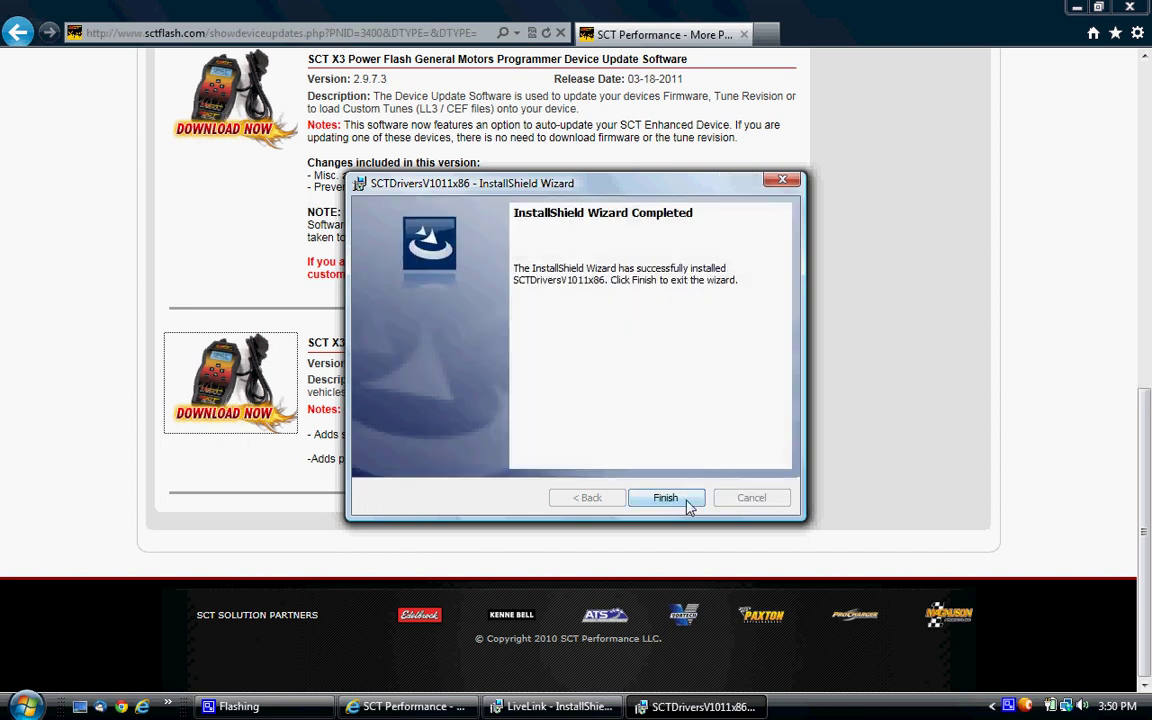
# Finish and close both the SCTDriversV1011x86 and LiveLink wizards.
pyautogui.click(688, 506)
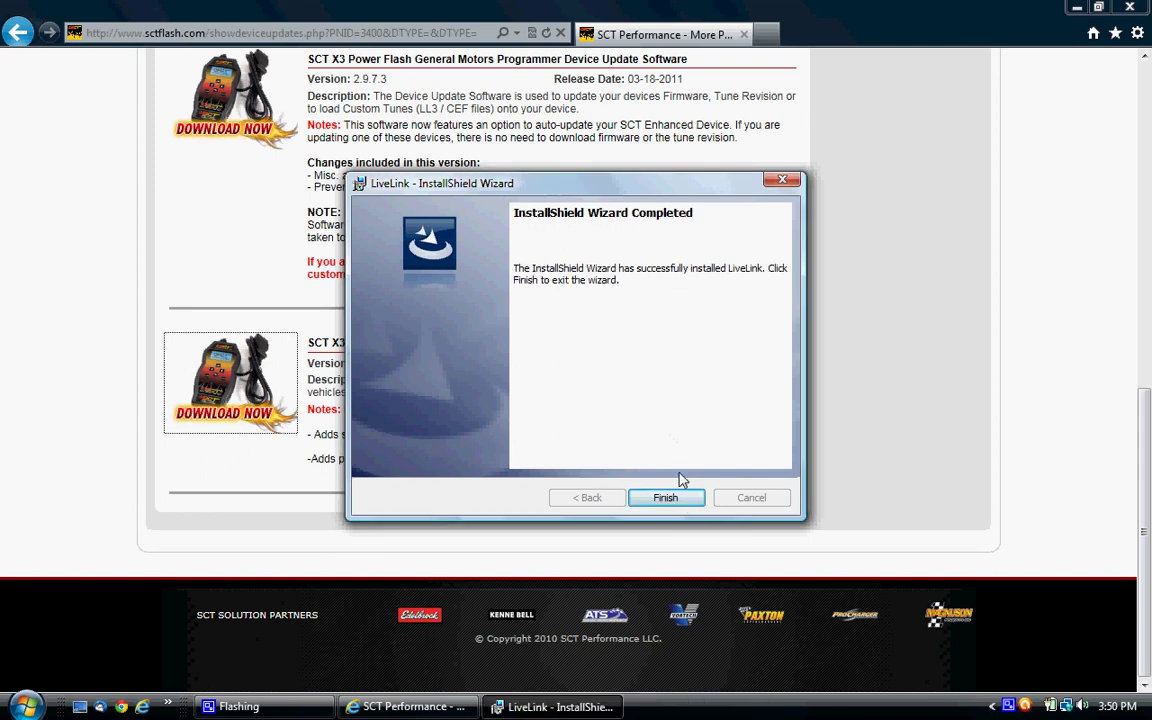
pyautogui.click(676, 500)
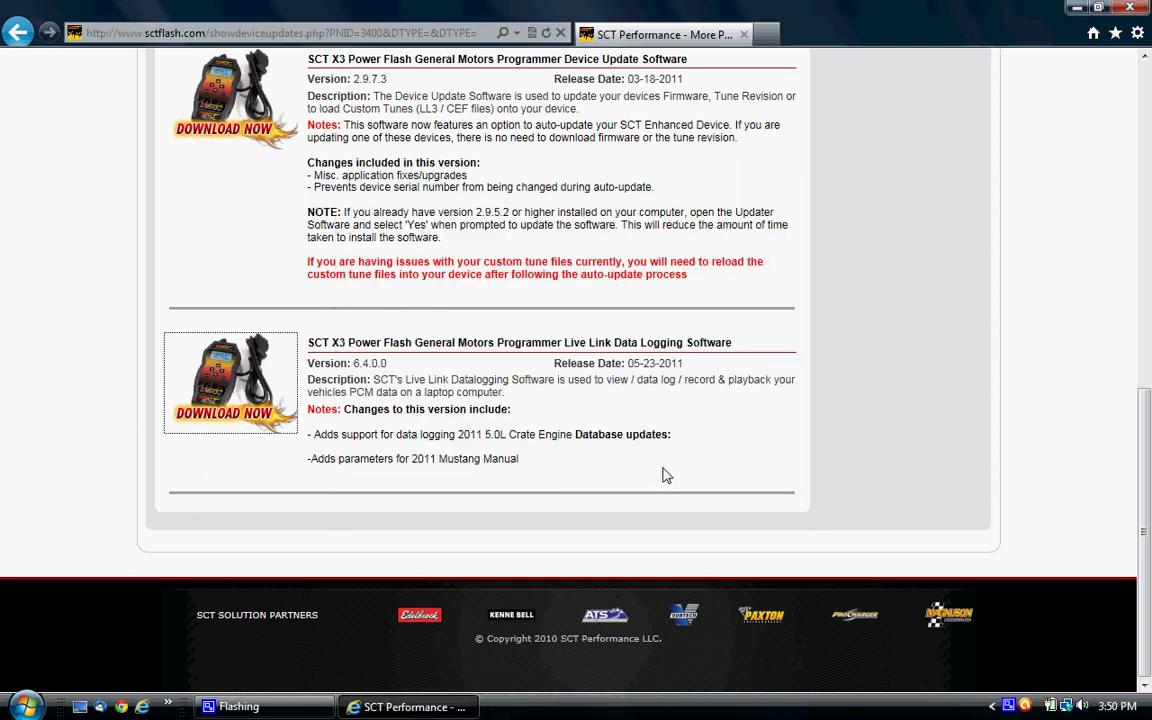